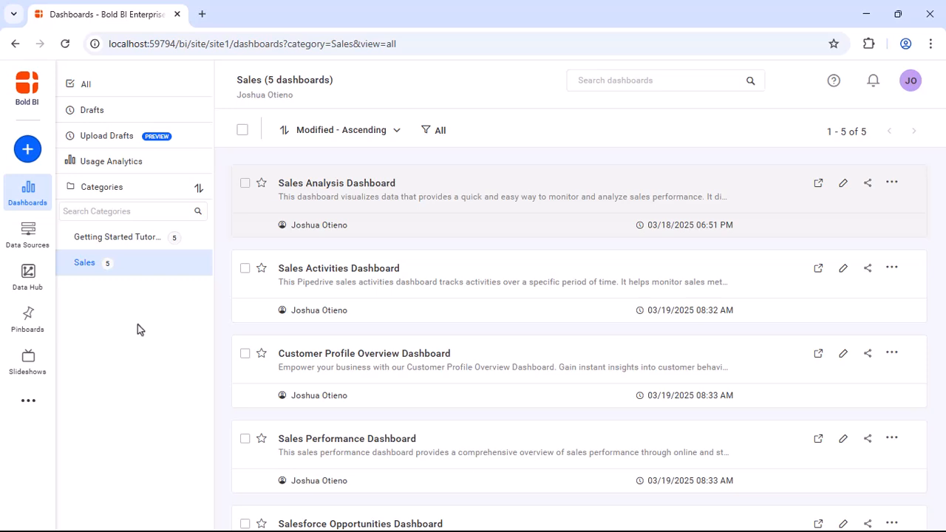
- Reach the Schedules admin page from the left bar's extra pages and begin a new schedule
click(894, 184)
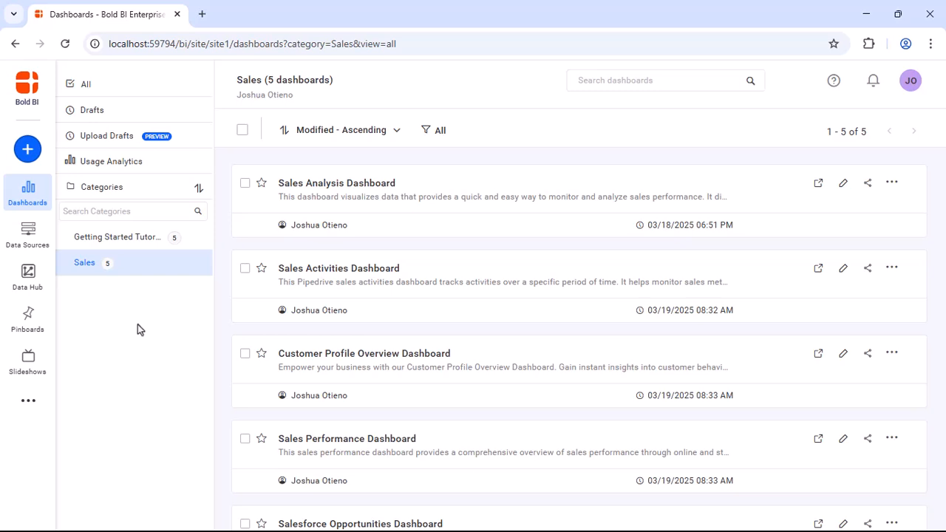
click(26, 150)
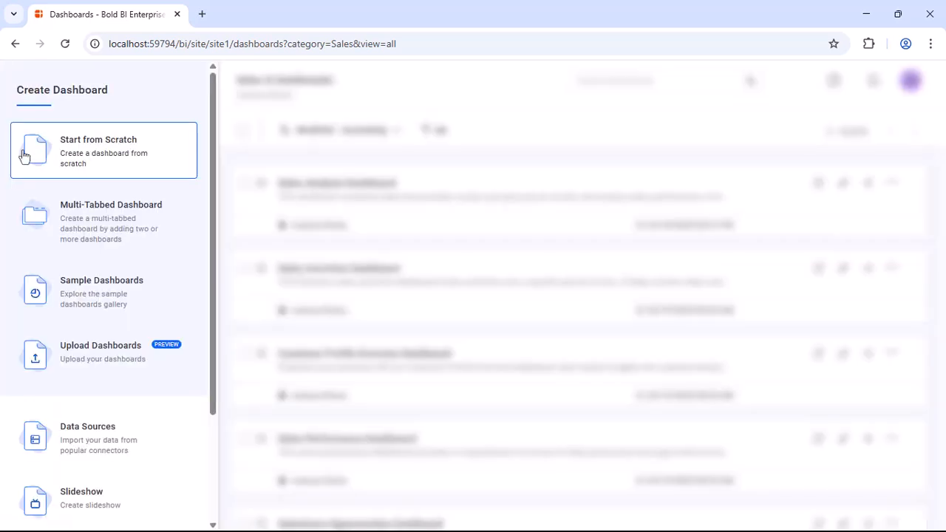
scroll(58, 370, down, 2)
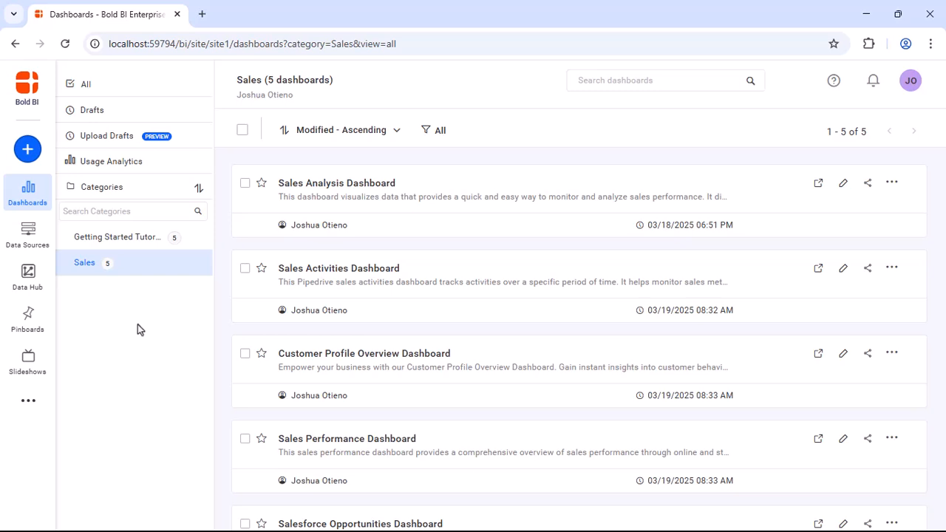
click(28, 400)
click(40, 334)
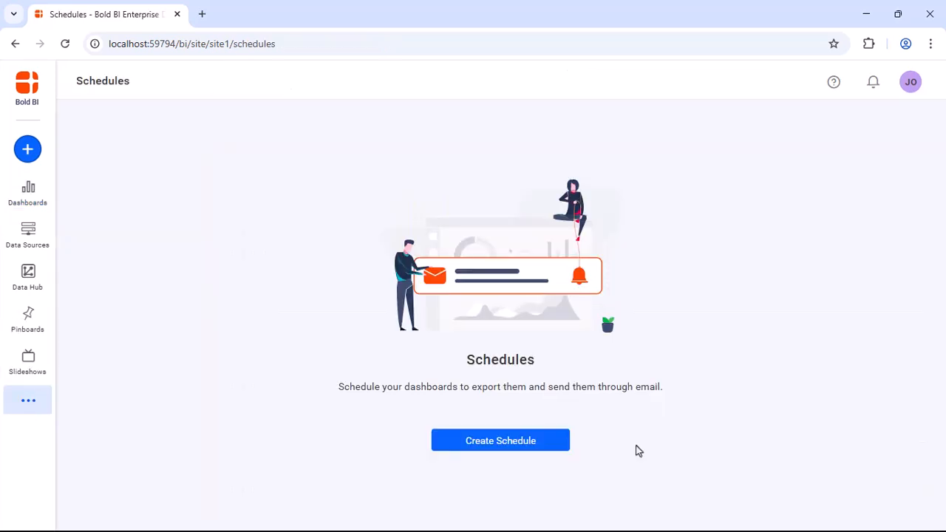
click(511, 443)
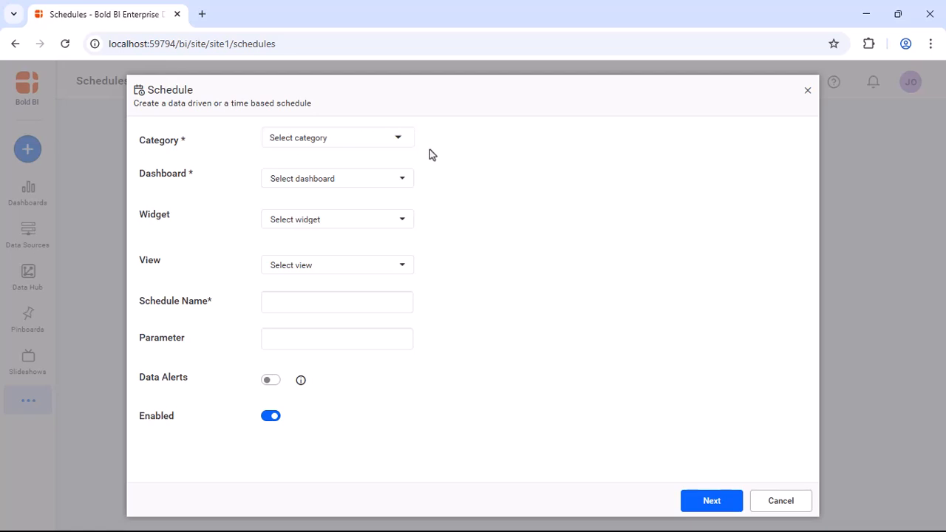
- Choose category Sales, Sales Analysis Dashboard, widget Sales Trend and the 2024 view
click(398, 139)
click(383, 218)
click(403, 181)
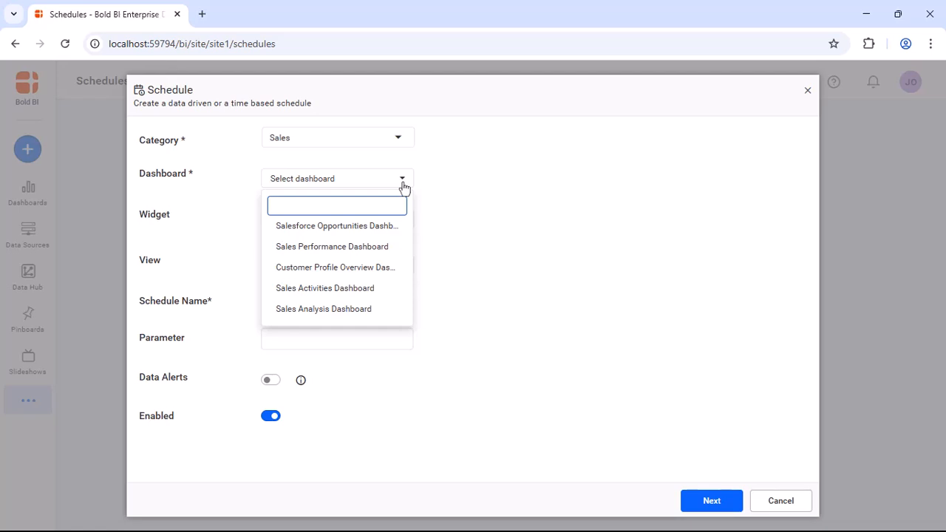
click(354, 309)
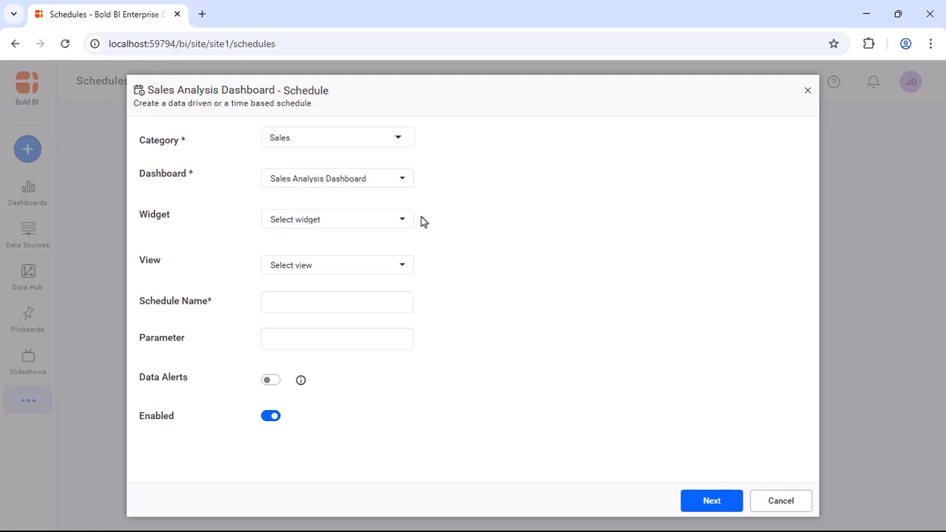
click(403, 220)
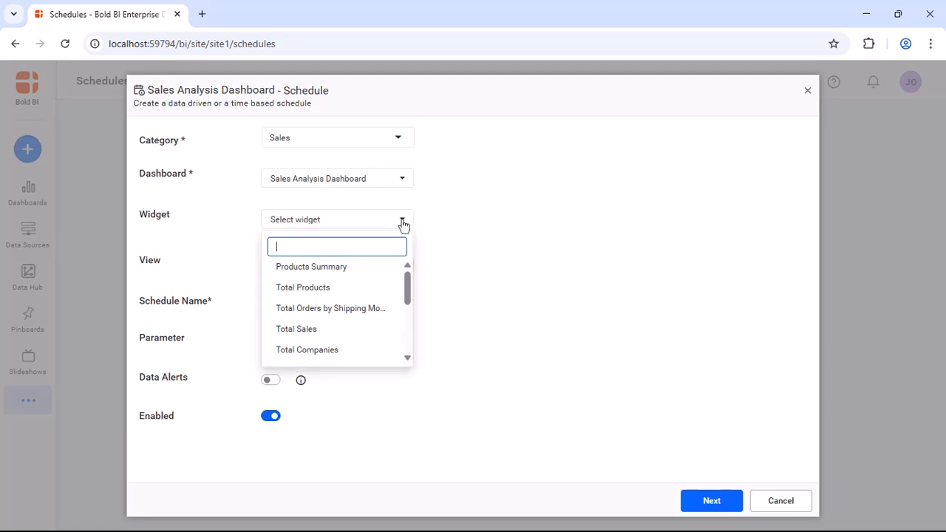
scroll(338, 349, down, 1)
click(338, 352)
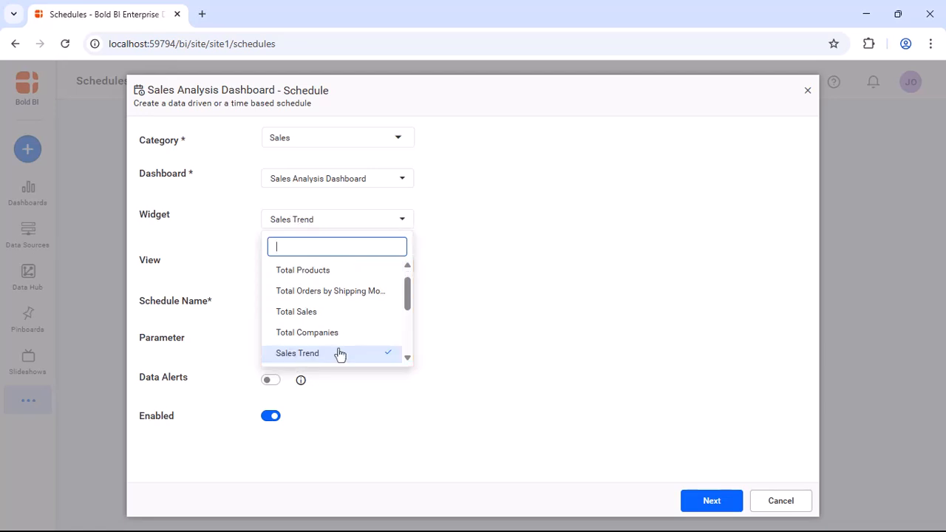
click(429, 269)
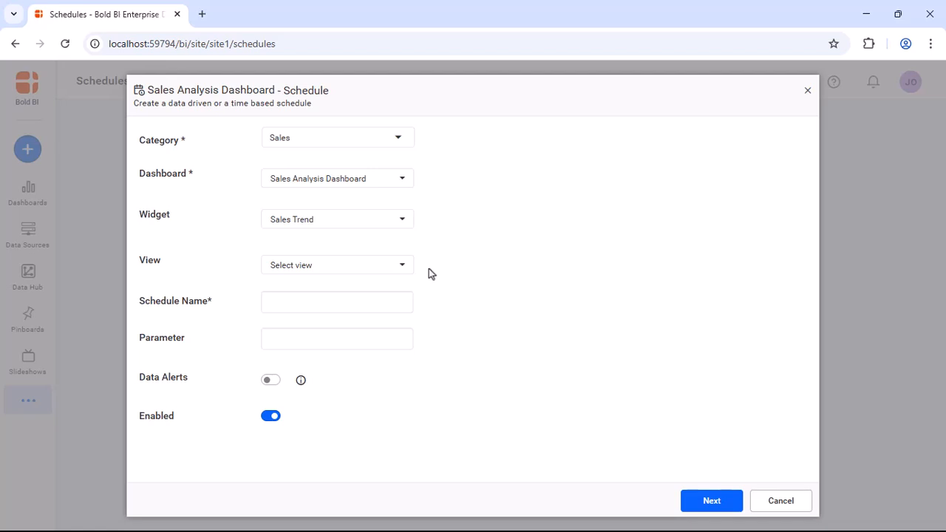
click(401, 267)
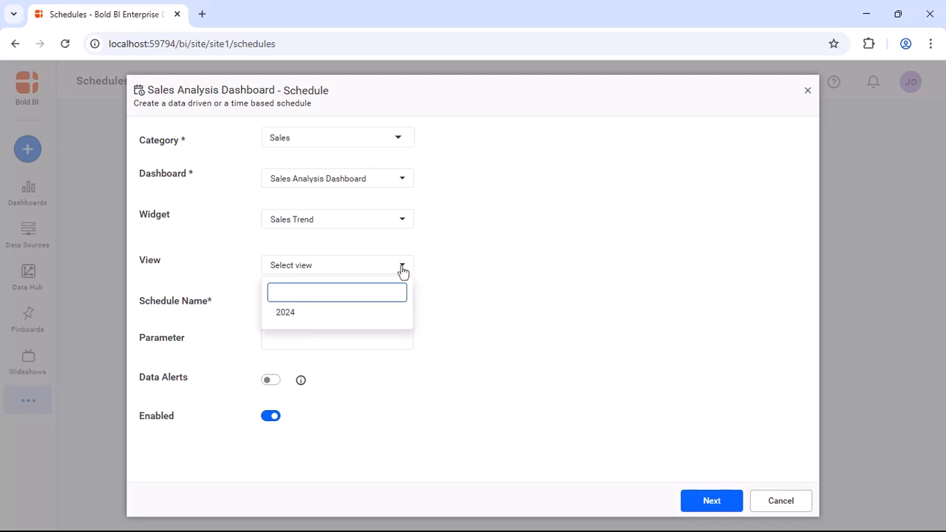
click(397, 317)
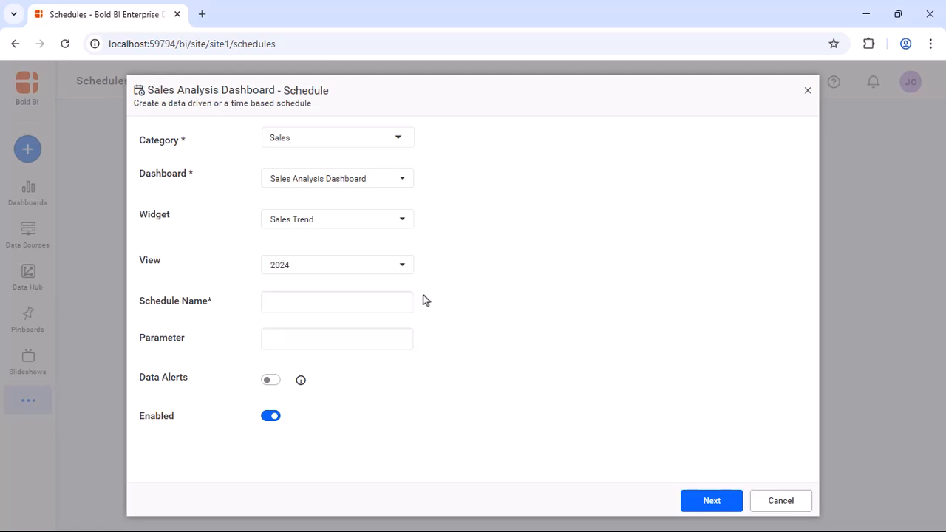
- Name the schedule 'Sales Analysis 2024', keep it enabled, and proceed to the email step
click(402, 302)
text(S)
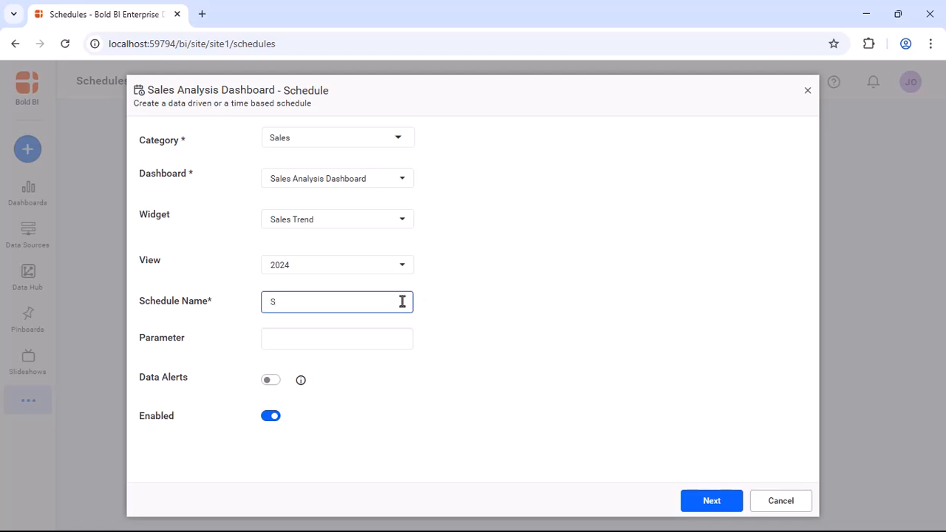
text(ales Analysis 2024)
click(437, 332)
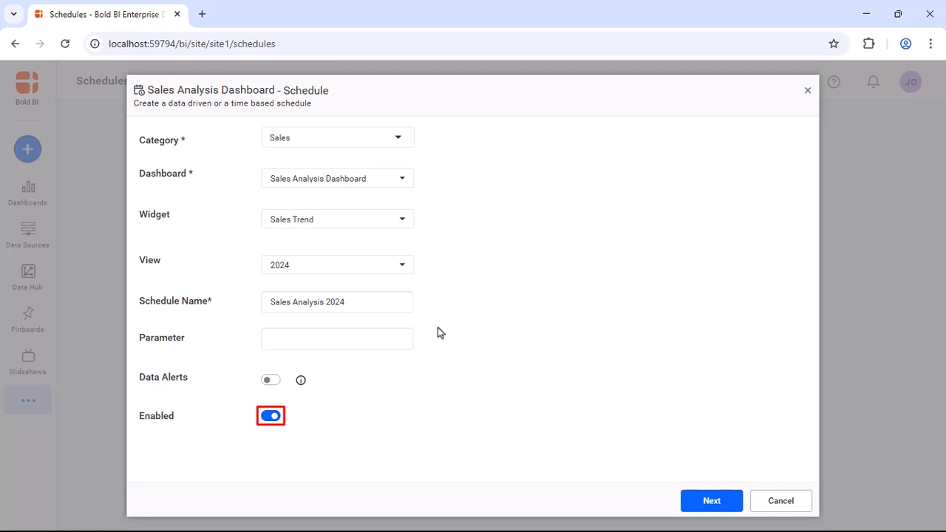
click(710, 500)
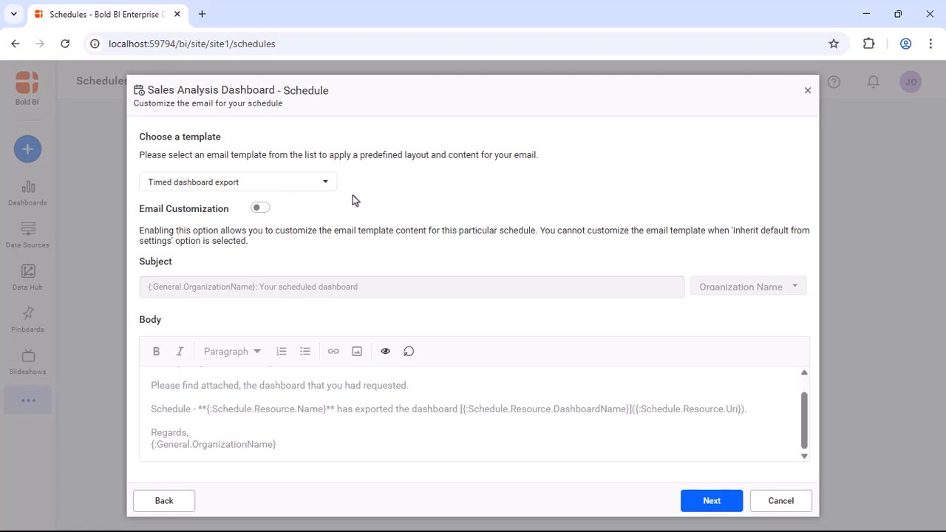
- Enable email customization and set the subject to 'Sales Analysis 2024'
click(263, 210)
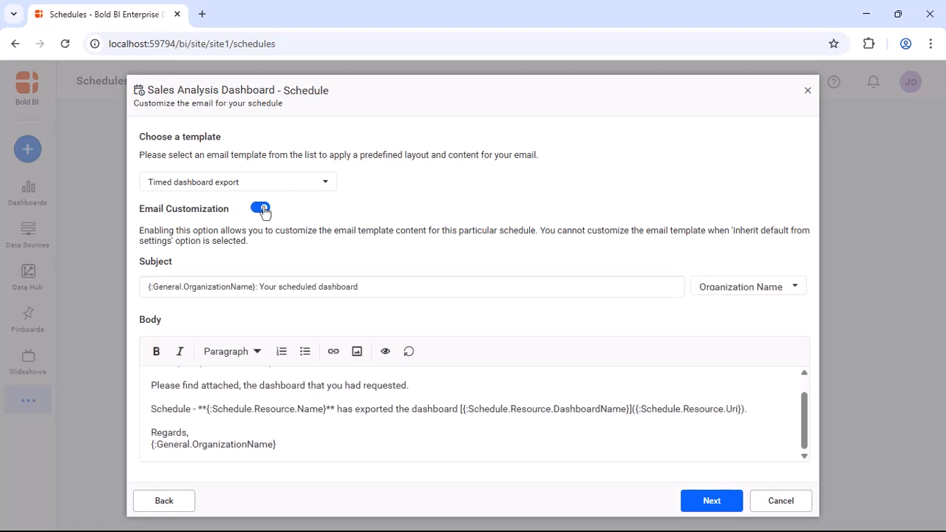
click(374, 287)
key(BackSpace)
key(BackSpace)
key(BackSpace)
key(BackSpace)
key(BackSpace)
key(BackSpace)
key(BackSpace)
key(BackSpace)
key(BackSpace)
key(BackSpace)
key(BackSpace)
key(BackSpace)
key(BackSpace)
key(BackSpace)
key(BackSpace)
key(BackSpace)
key(BackSpace)
key(BackSpace)
key(BackSpace)
key(BackSpace)
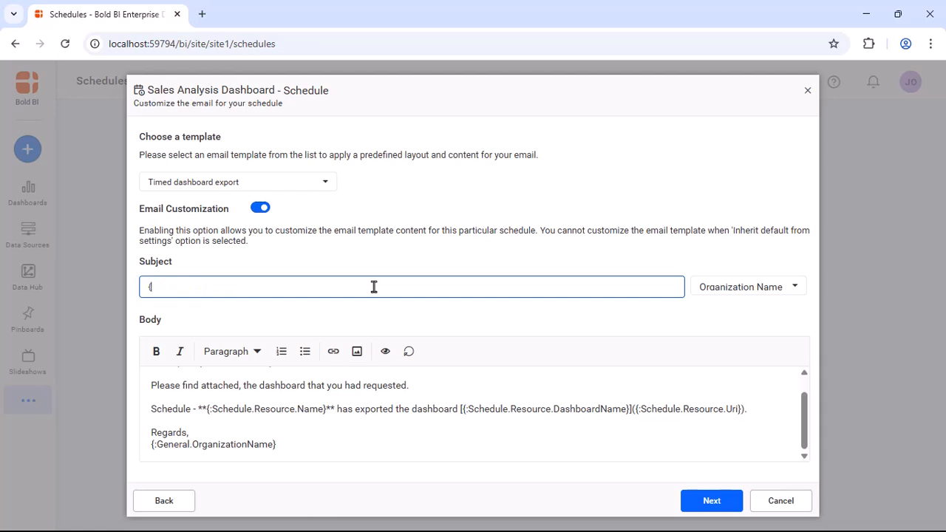
key(BackSpace)
text(Sales Analysis)
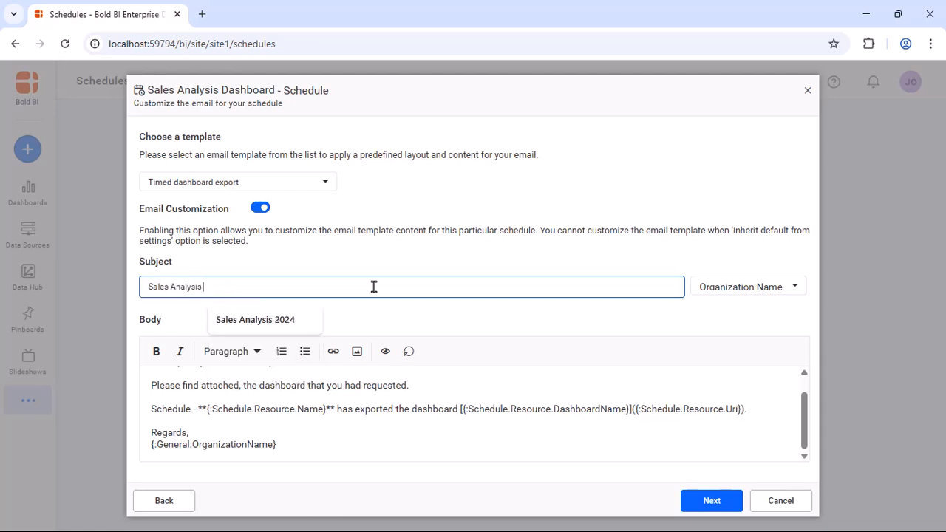
text( 2024)
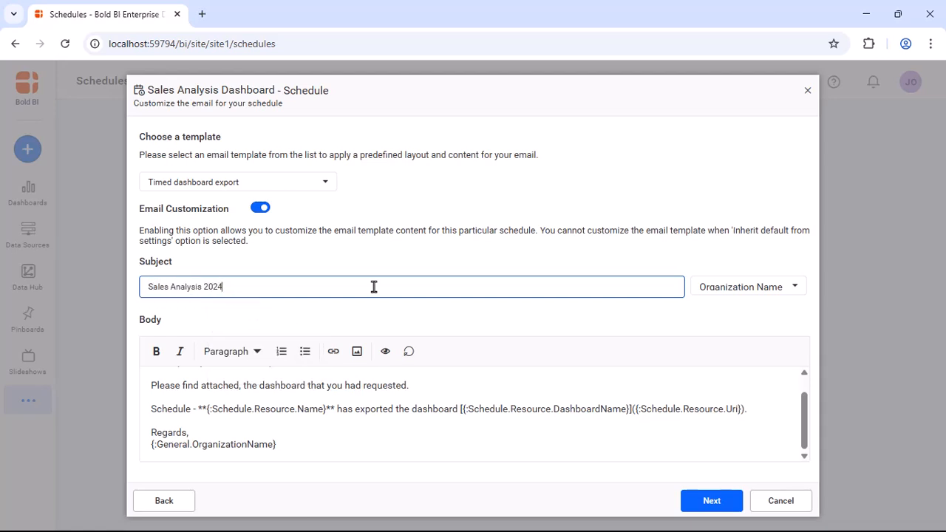
click(795, 288)
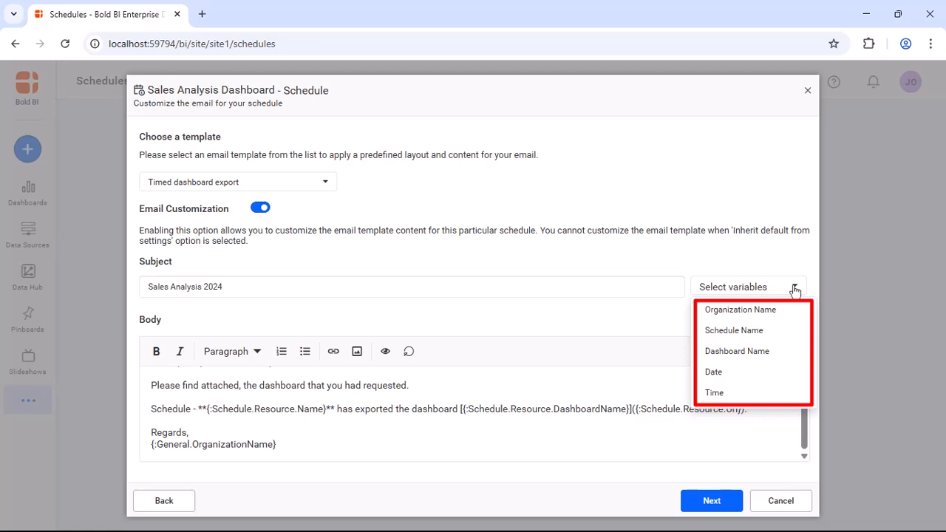
click(794, 289)
scroll(282, 381, up, 1)
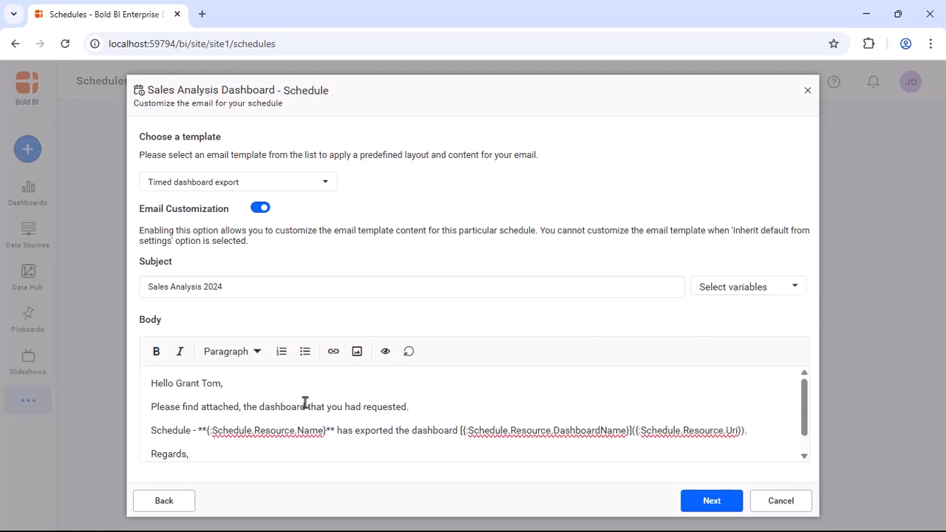
- Personalise the body with the recipient's name, '- Sales Analysis 2024', 'Sales Analysis.' and a sender signature
click(340, 435)
key(BackSpace)
key(BackSpace)
key(BackSpace)
key(BackSpace)
key(BackSpace)
key(BackSpace)
key(BackSpace)
key(BackSpace)
key(BackSpace)
key(BackSpace)
key(BackSpace)
key(BackSpace)
key(BackSpace)
key(BackSpace)
key(BackSpace)
key(BackSpace)
key(BackSpace)
key(BackSpace)
key(BackSpace)
key(BackSpace)
text(- Sales Analysis 2024)
click(694, 430)
key(BackSpace)
key(BackSpace)
key(BackSpace)
key(BackSpace)
key(BackSpace)
key(BackSpace)
key(BackSpace)
key(BackSpace)
key(BackSpace)
key(BackSpace)
key(BackSpace)
key(BackSpace)
key(BackSpace)
key(BackSpace)
key(BackSpace)
key(BackSpace)
key(BackSpace)
key(BackSpace)
key(BackSpace)
key(BackSpace)
key(BackSpace)
key(BackSpace)
key(BackSpace)
key(BackSpace)
key(BackSpace)
key(BackSpace)
key(BackSpace)
key(BackSpace)
key(BackSpace)
key(BackSpace)
key(BackSpace)
key(BackSpace)
key(BackSpace)
key(BackSpace)
key(BackSpace)
key(BackSpace)
key(BackSpace)
key(BackSpace)
key(BackSpace)
text(Sales Analysis.)
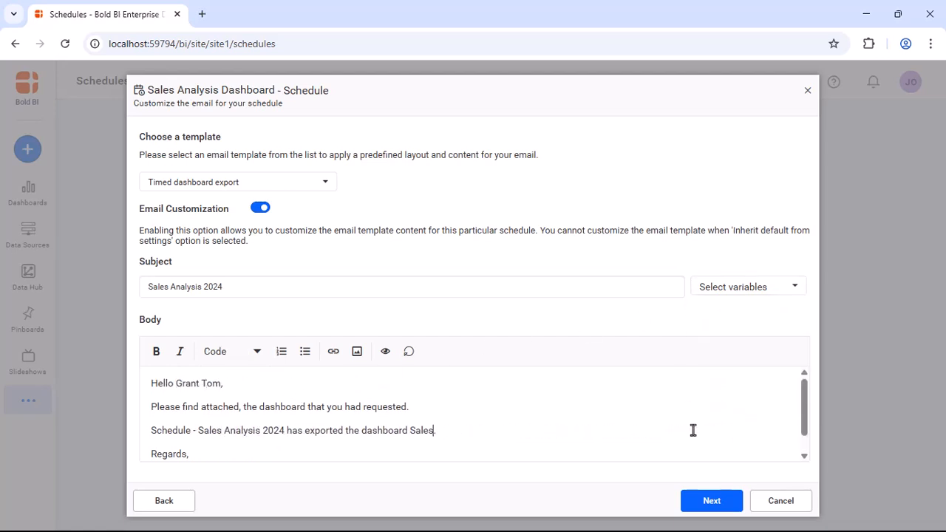
click(284, 444)
key(shift+Return)
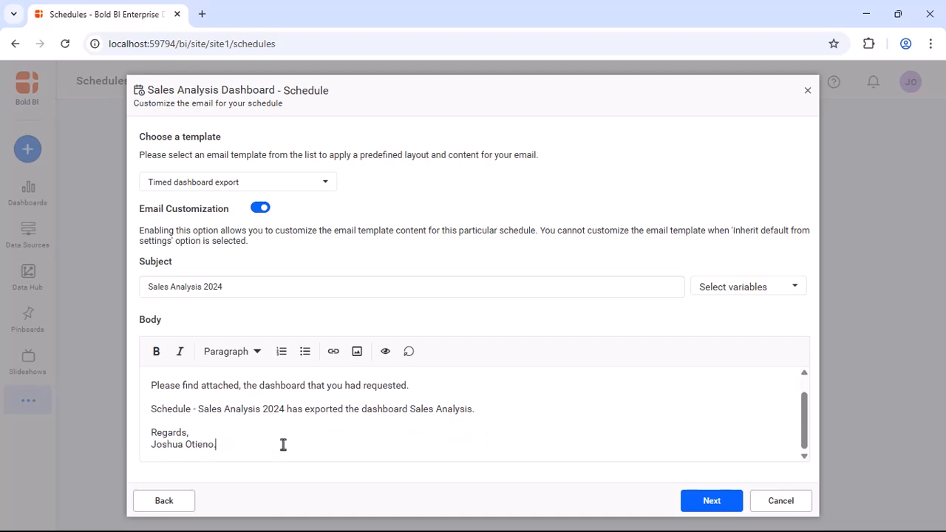
click(706, 501)
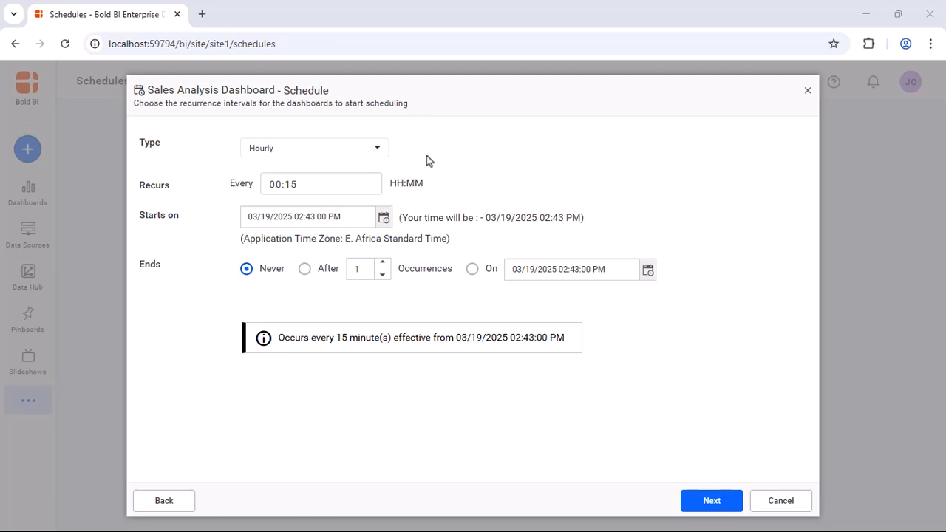
- Set the recurrence interval to 00:20 and end the schedule after 2 occurrences
click(347, 187)
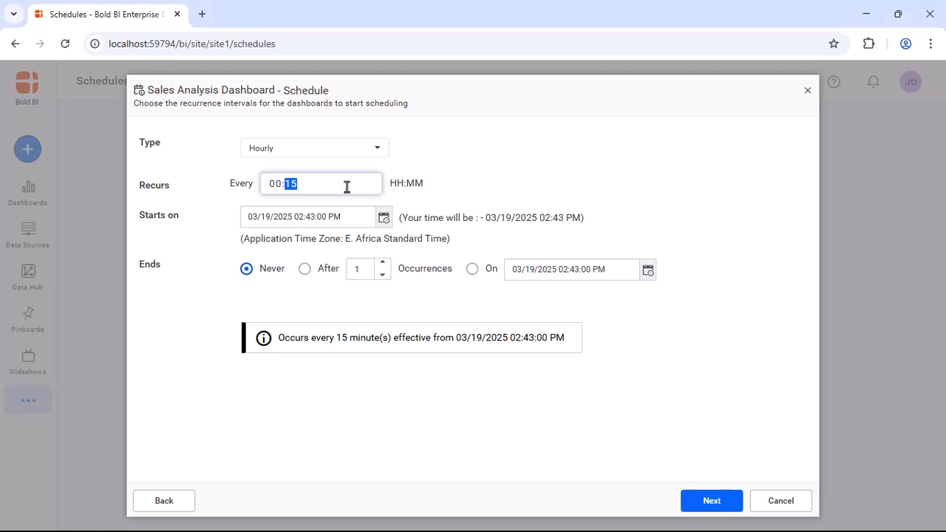
text(20)
click(605, 224)
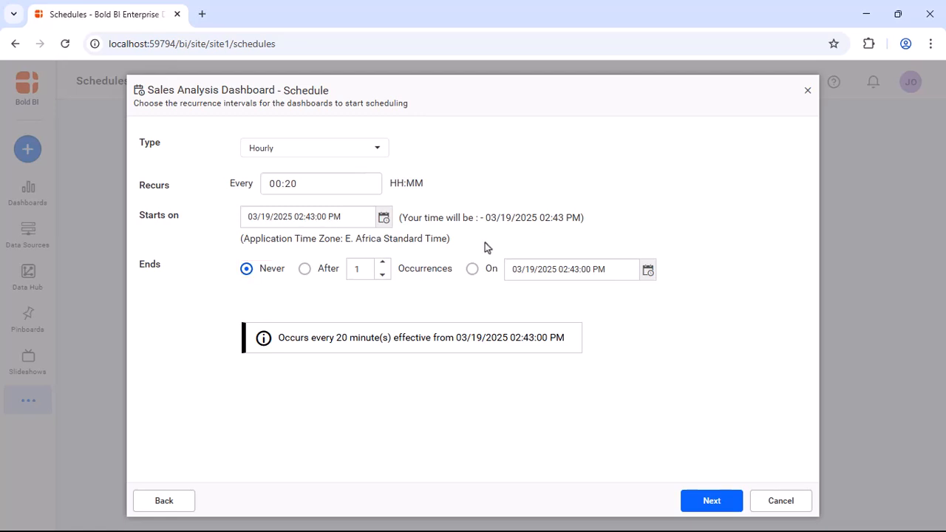
click(304, 270)
double_click(368, 269)
text(3)
key(BackSpace)
text(2)
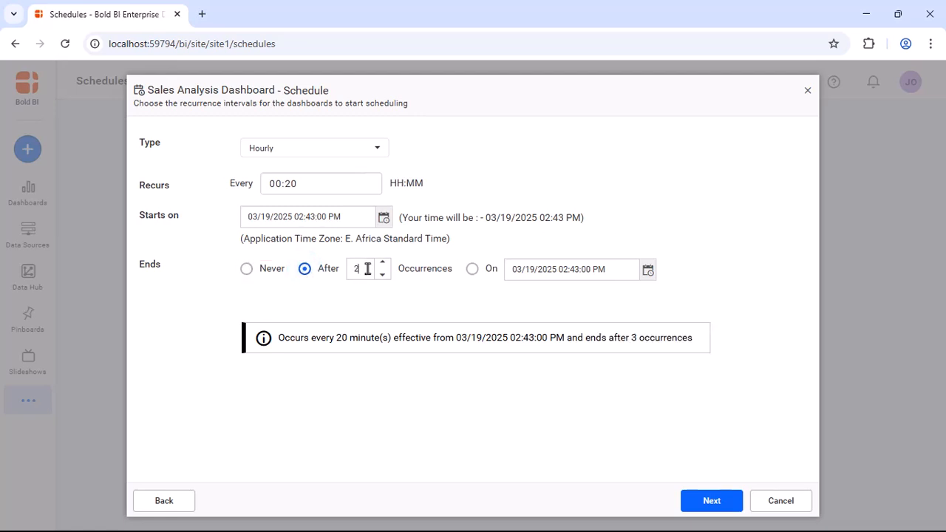
click(710, 501)
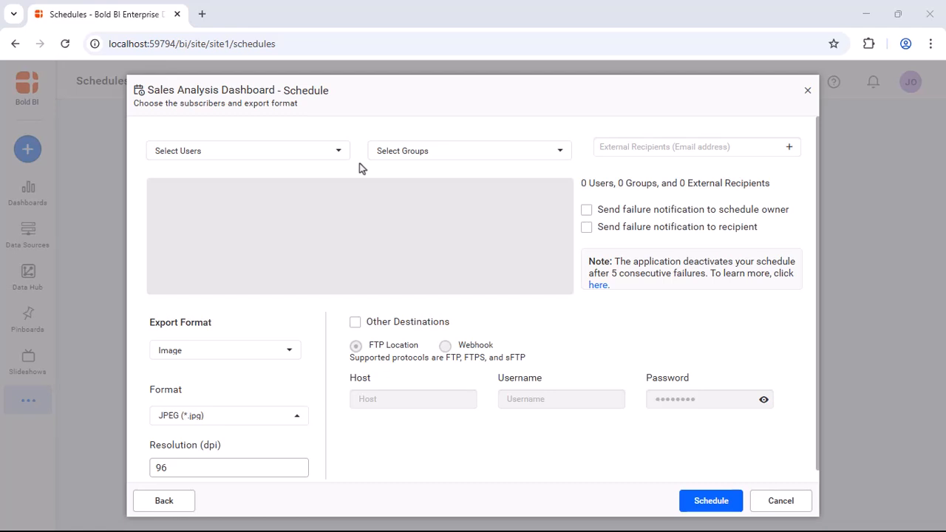
- Add two users as subscribers and send failure notifications to the schedule owner
click(339, 152)
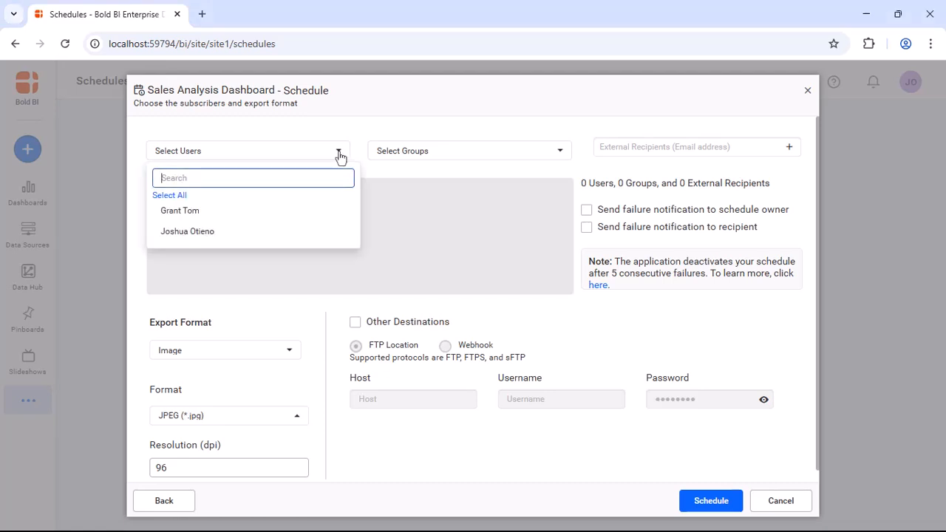
click(188, 212)
click(187, 231)
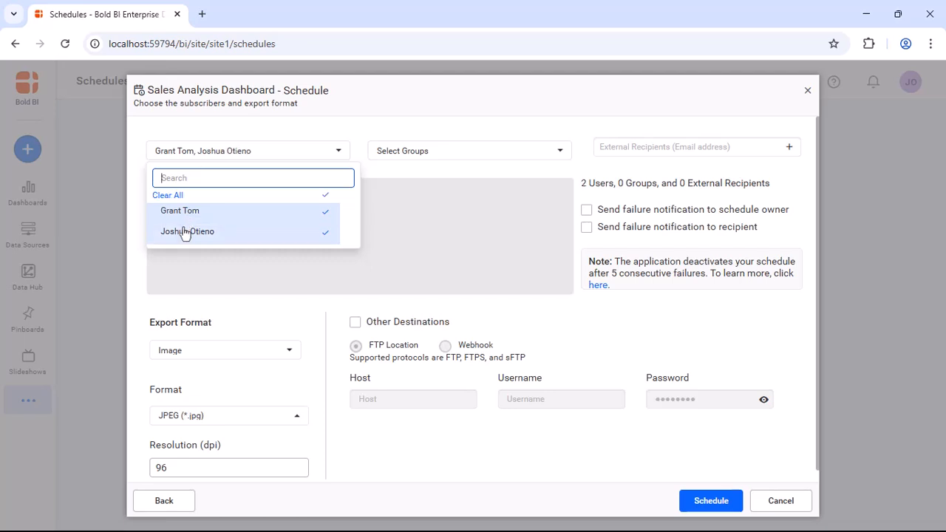
click(363, 174)
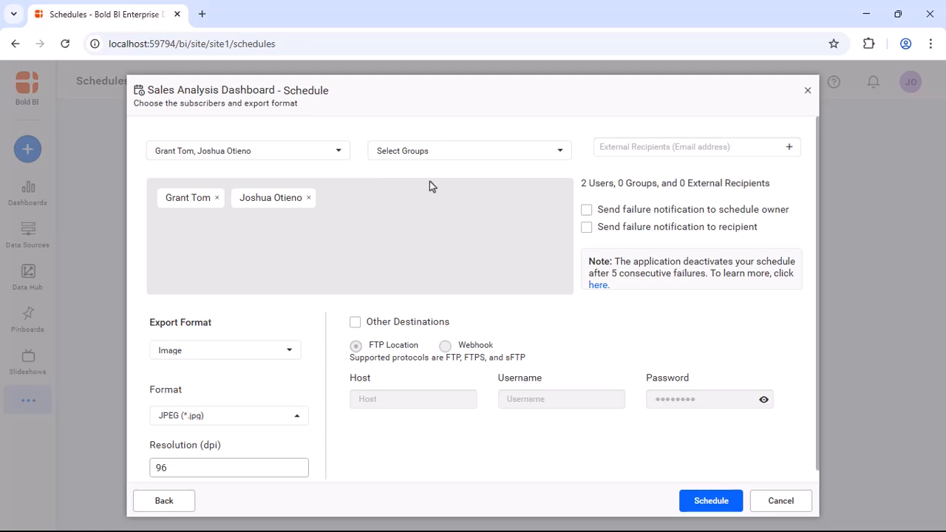
click(586, 210)
- Set the export format to PDF with A4 page size and save the schedule
click(290, 351)
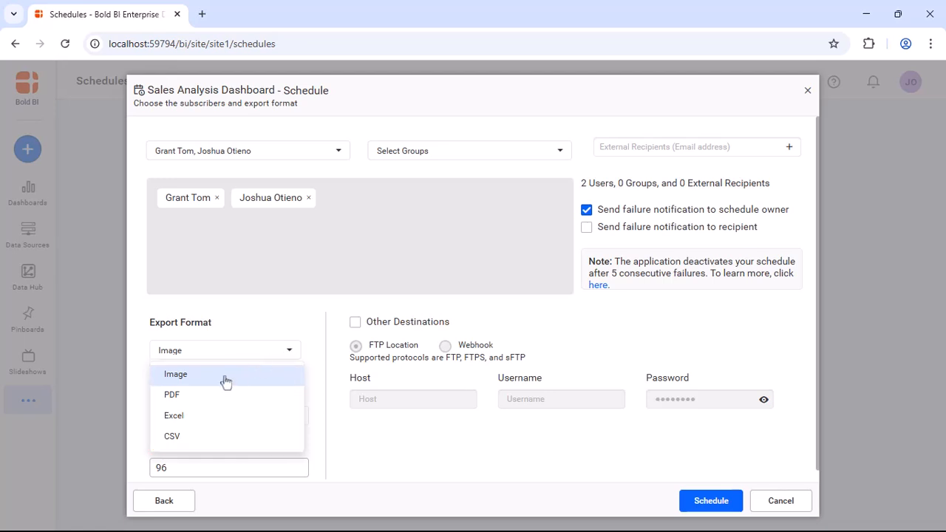
click(180, 395)
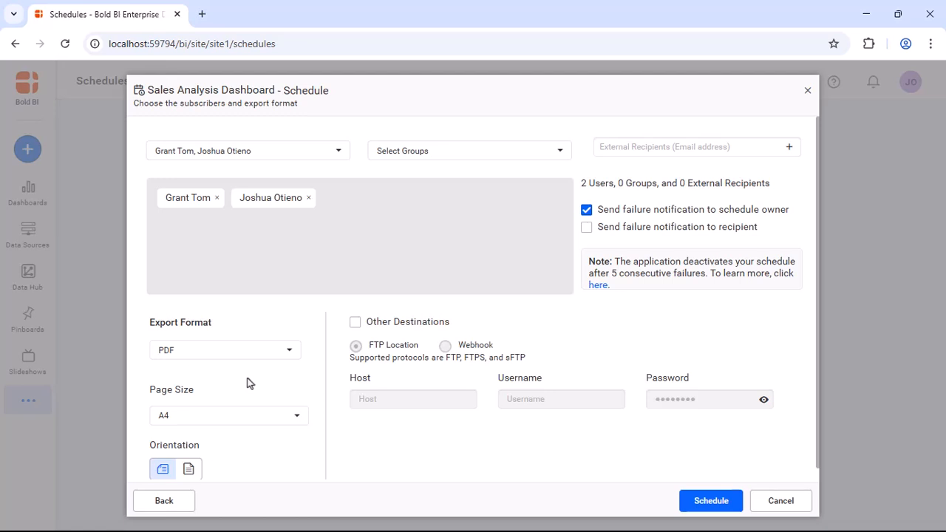
click(297, 418)
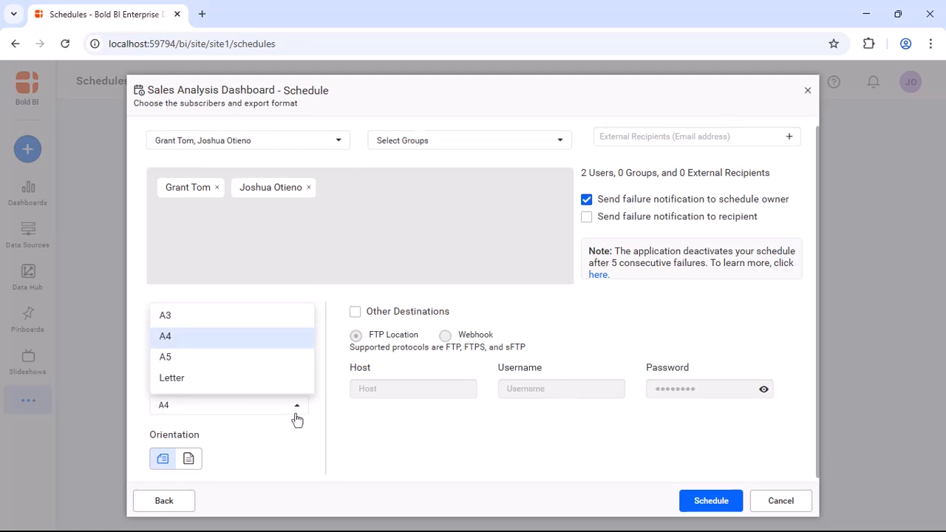
click(286, 340)
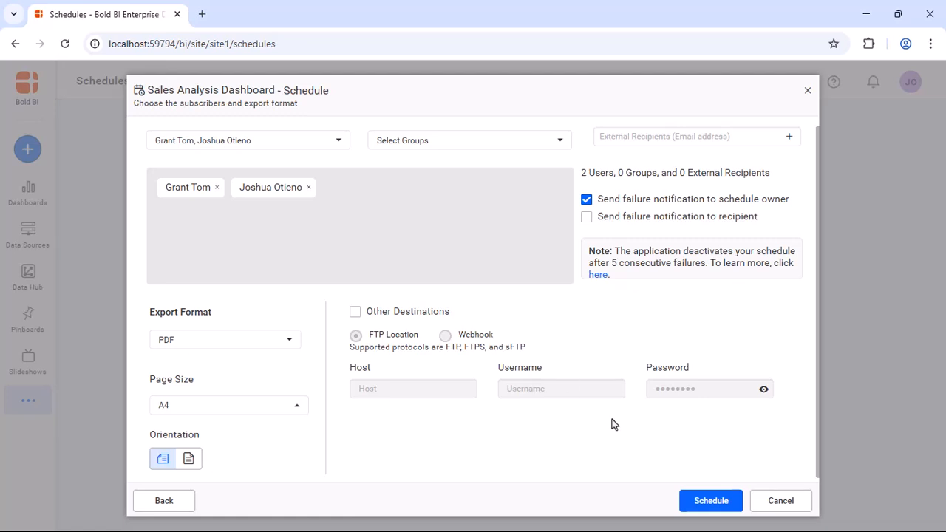
click(708, 500)
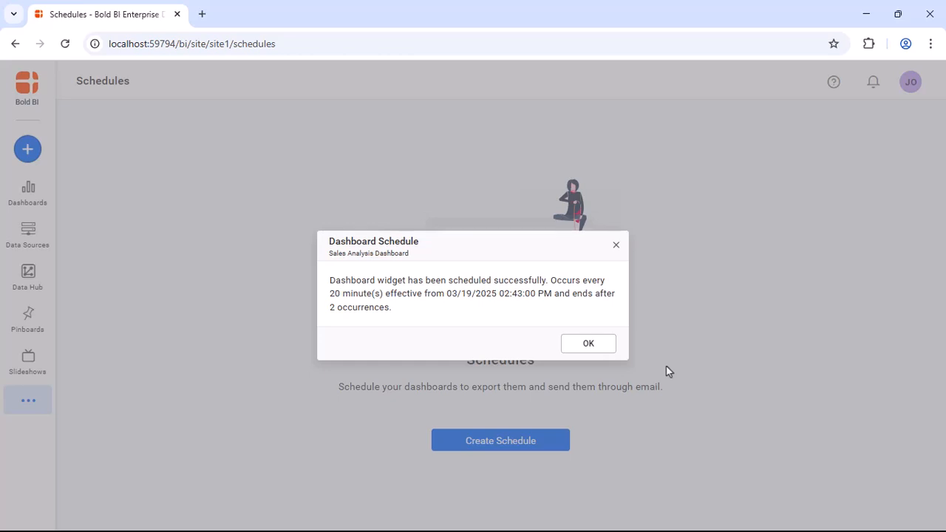
- Acknowledge the Dashboard Schedule confirmation with OK
click(598, 344)
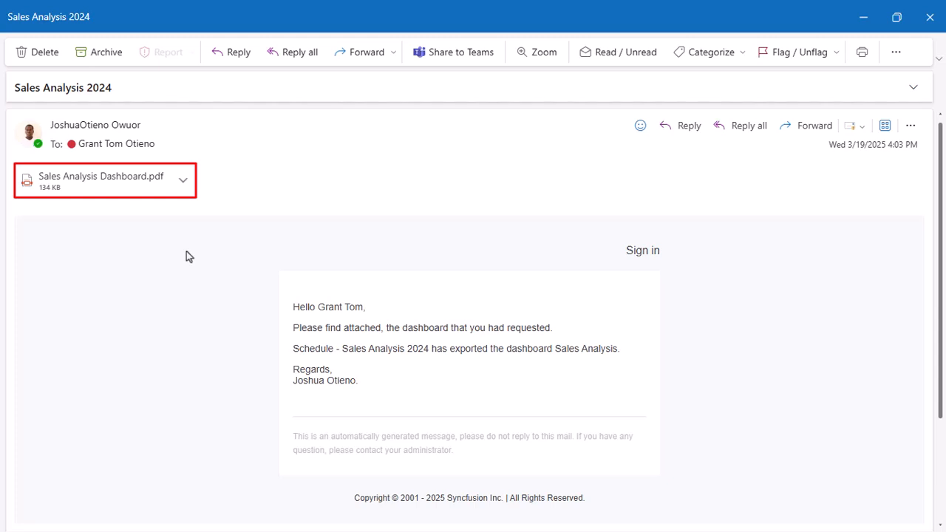
- Open the Sales Analysis Dashboard.pdf attachment via its chevron menu
click(178, 184)
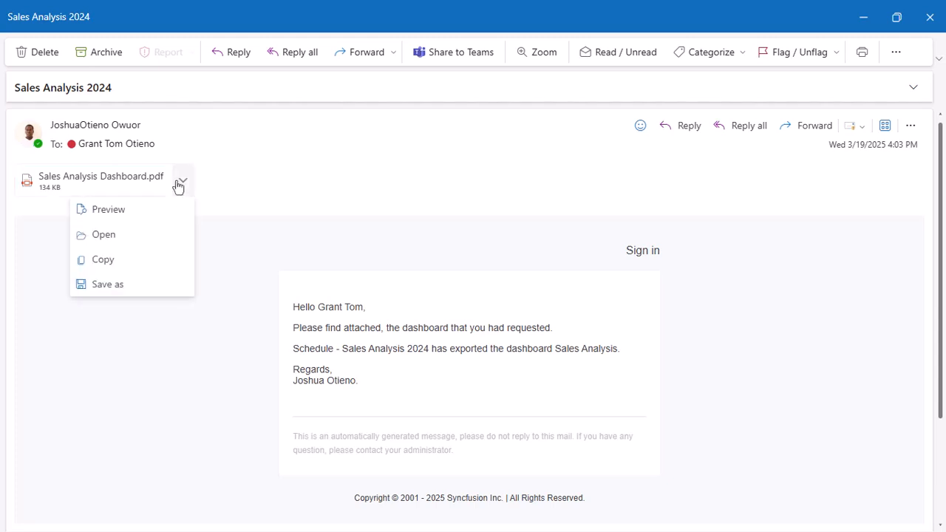
click(137, 235)
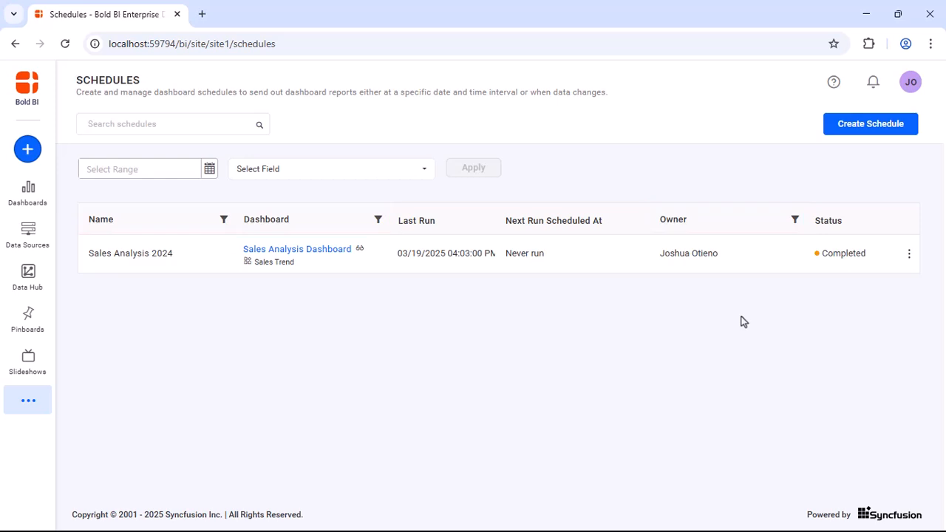
- Run the Sales Analysis 2024 schedule now and open the newly emailed PDF attachment
click(909, 254)
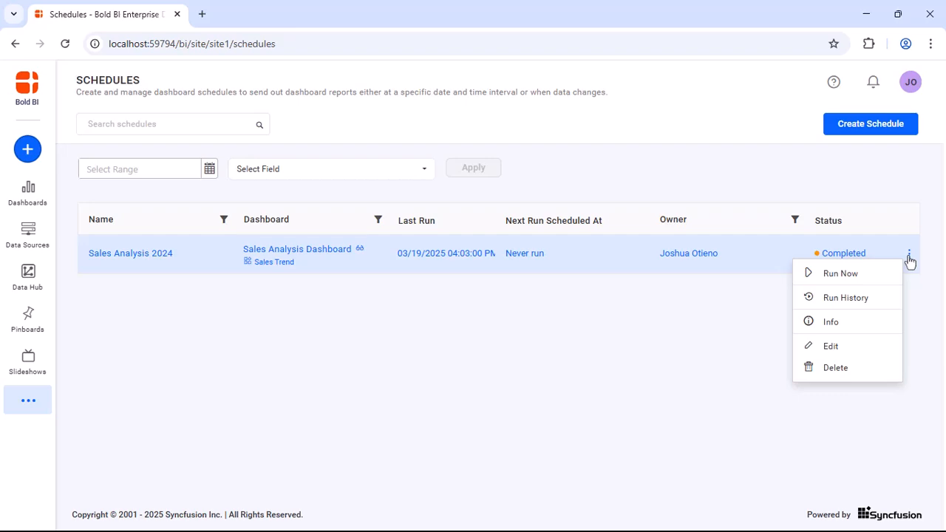
click(843, 274)
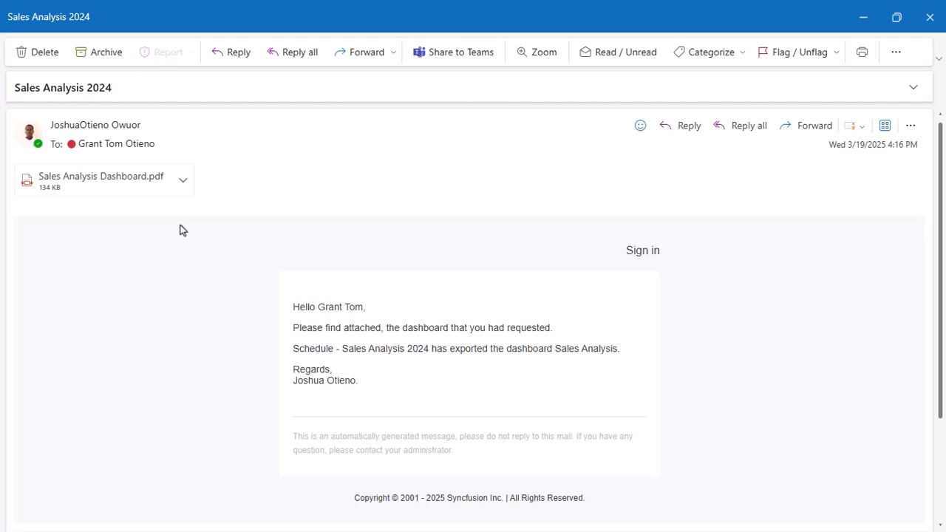
click(181, 183)
click(164, 232)
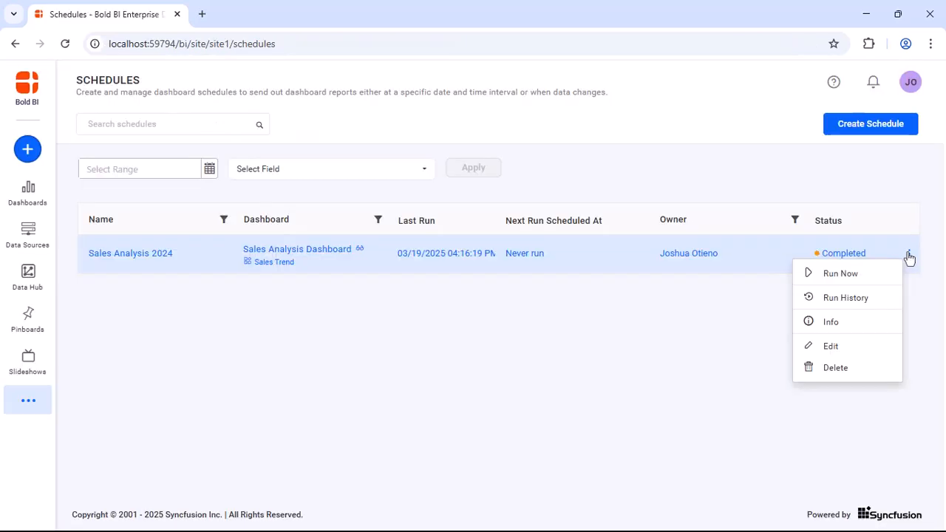
click(865, 299)
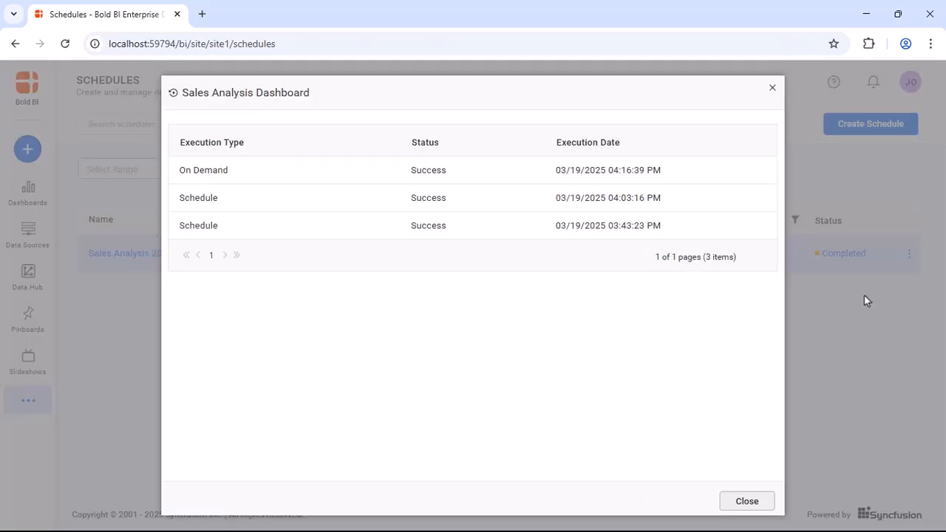
click(748, 502)
click(910, 254)
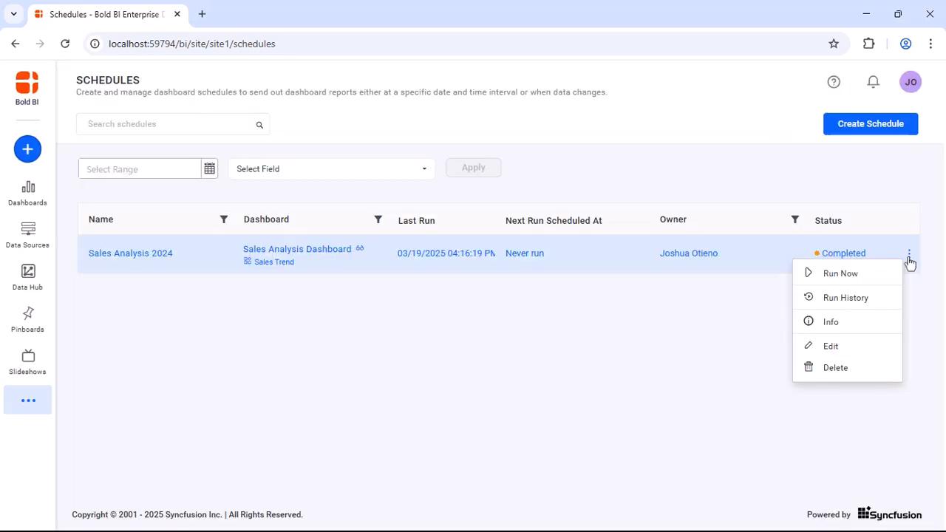
click(873, 320)
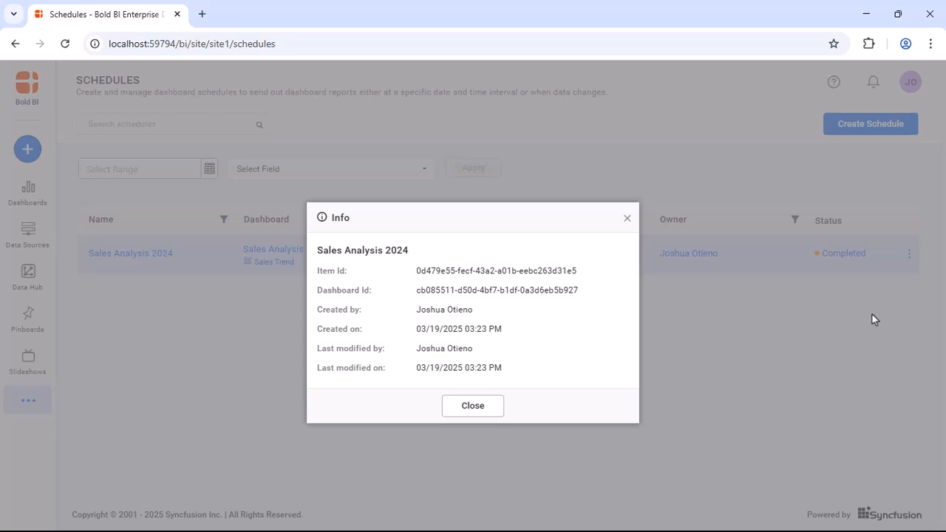
click(465, 406)
click(908, 255)
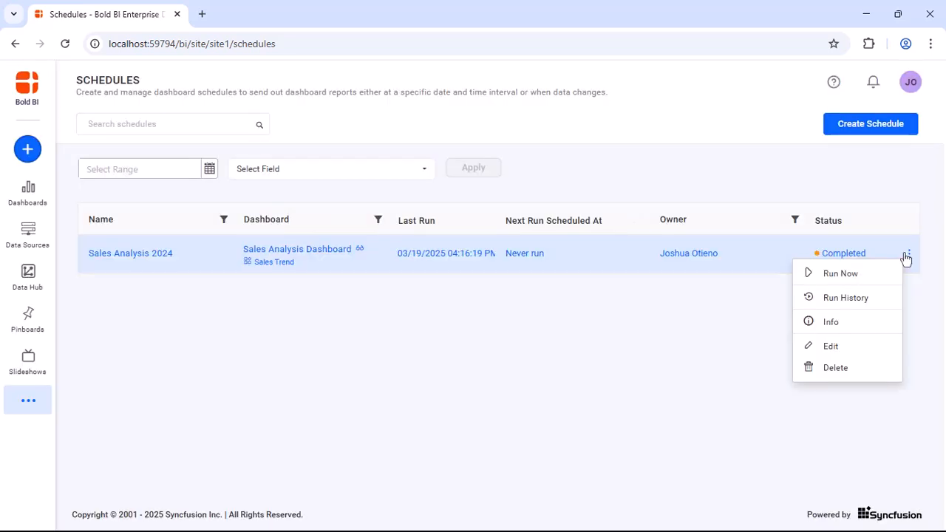
- Edit the schedule and clear the Sales Trend widget choice so it covers the whole dashboard
click(845, 345)
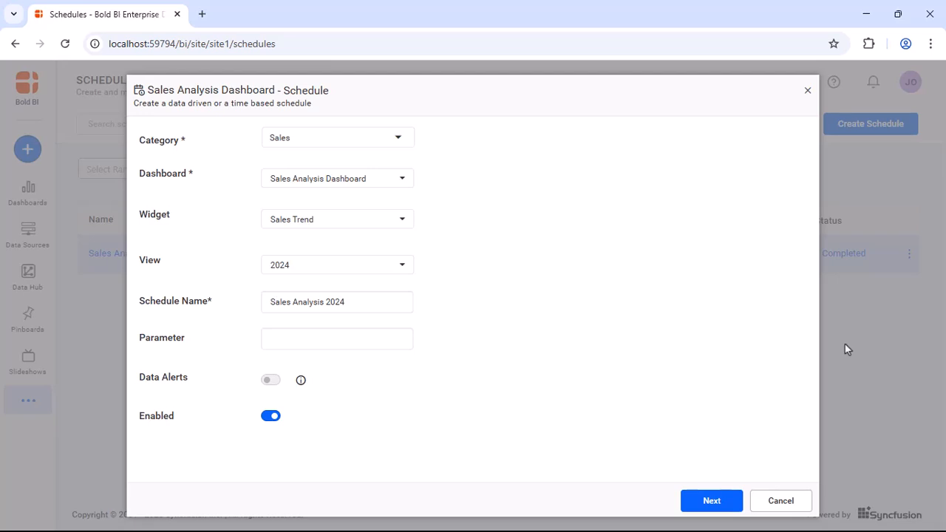
click(402, 219)
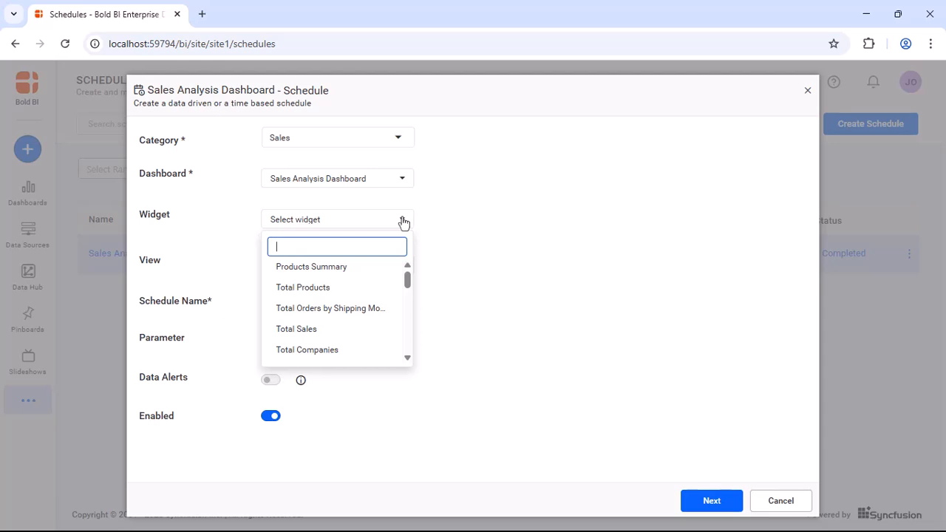
click(436, 237)
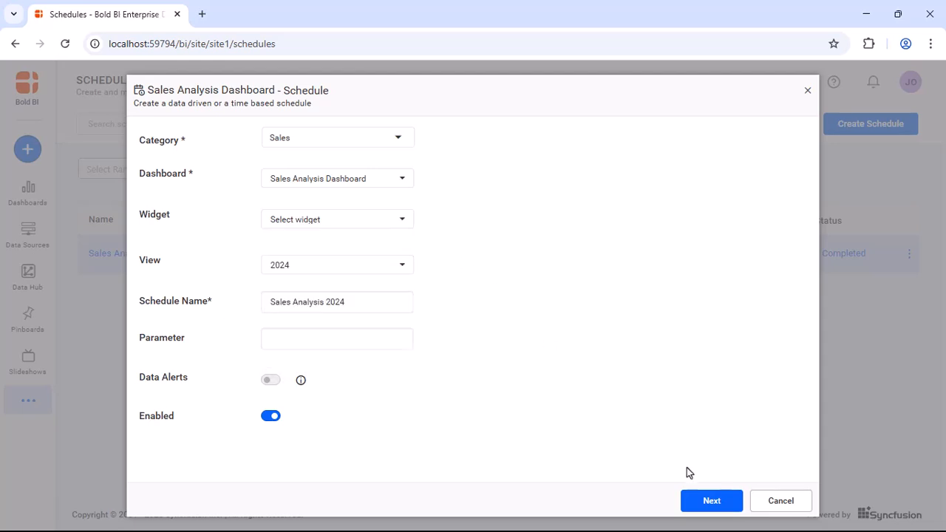
click(713, 500)
- Set recurrence to every 00:15 minutes ending after 1 occurrence, and save the updated schedule
click(352, 186)
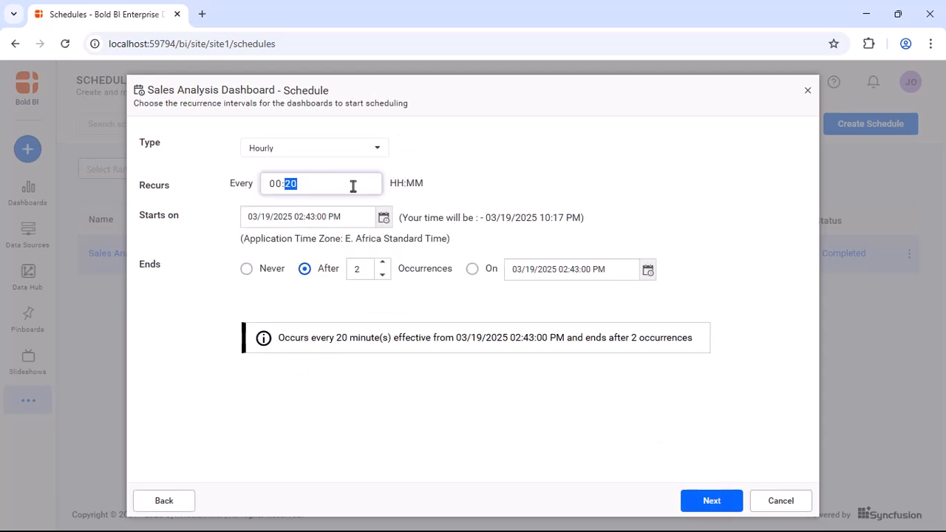
text(15)
click(383, 275)
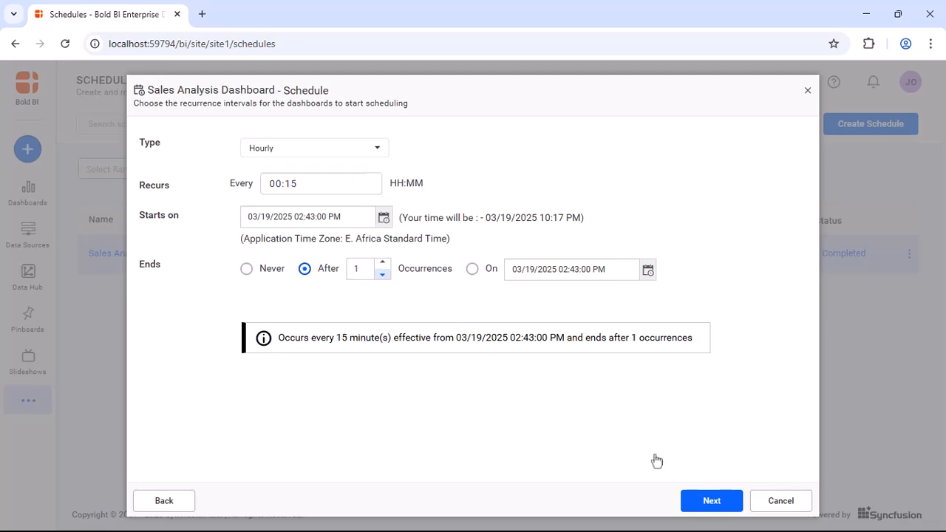
click(714, 502)
click(710, 502)
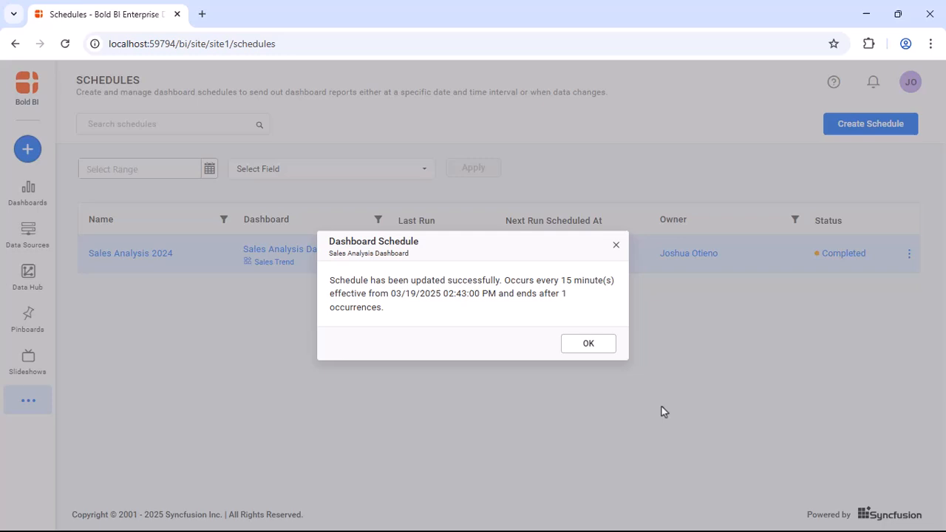
click(592, 344)
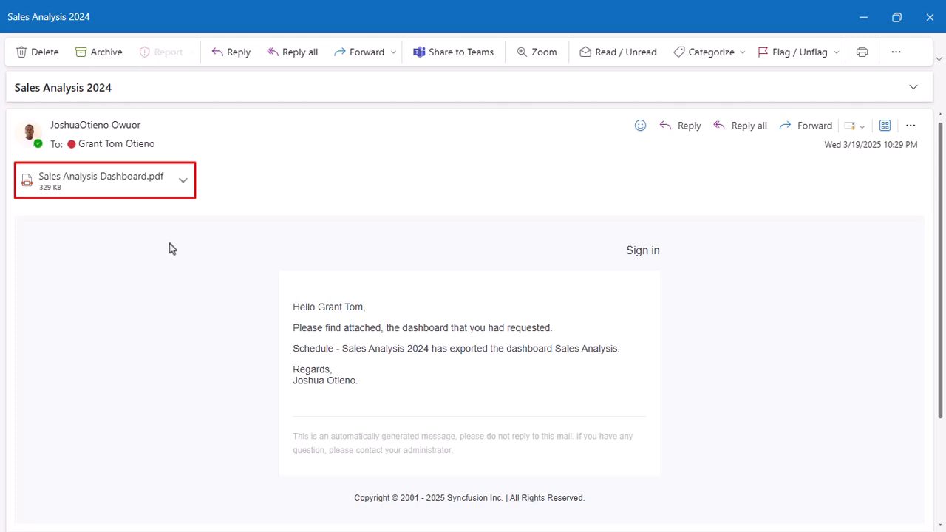
- Open the newest Sales Analysis Dashboard.pdf attachment from the Sales Analysis 2024 email
click(184, 181)
click(160, 235)
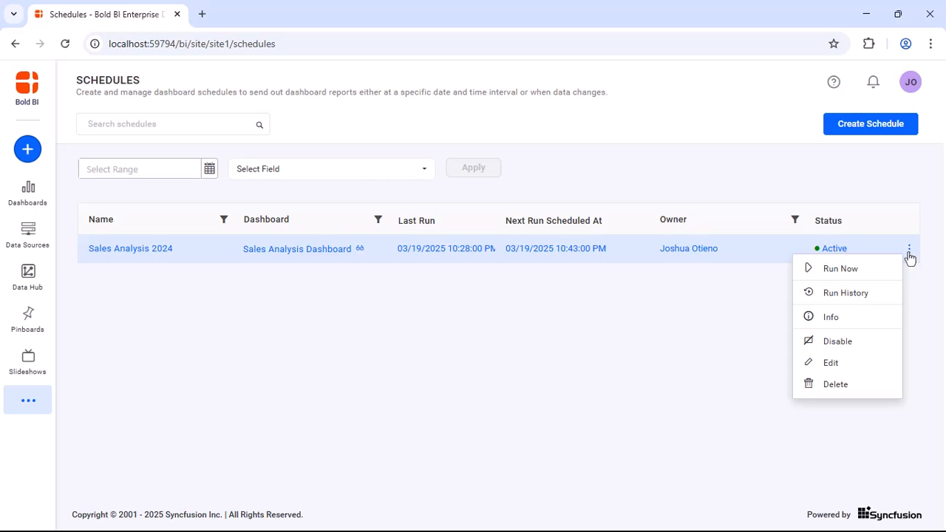
- Disable Sales Analysis 2024 to Inactive, re-enable it to Active, then close its actions menu
click(846, 342)
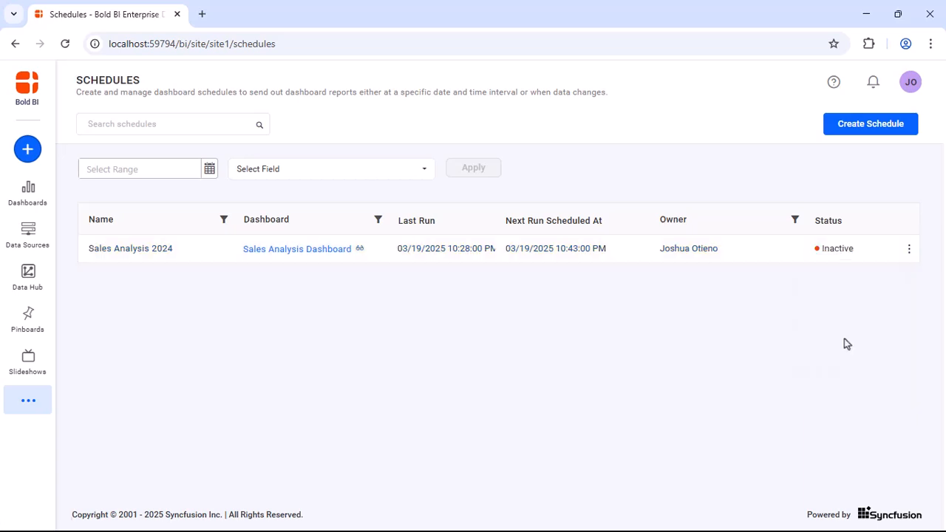
click(909, 250)
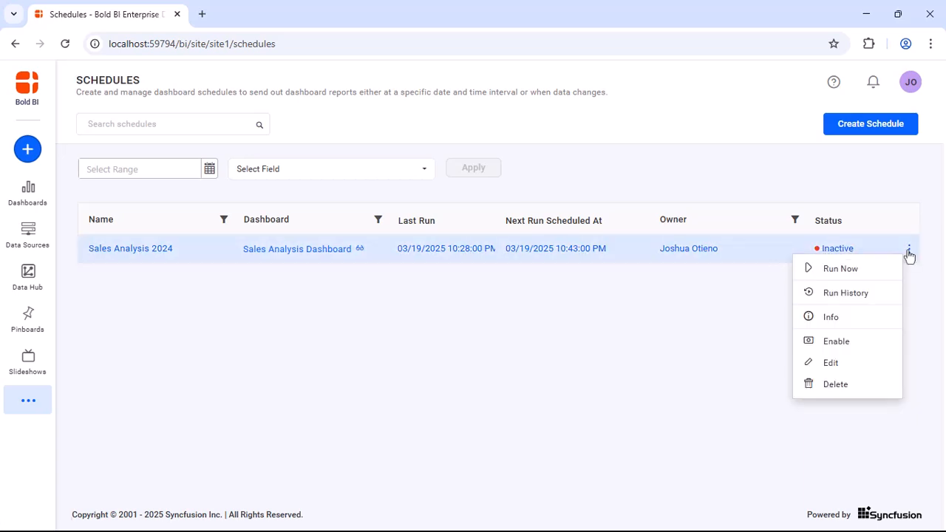
click(847, 341)
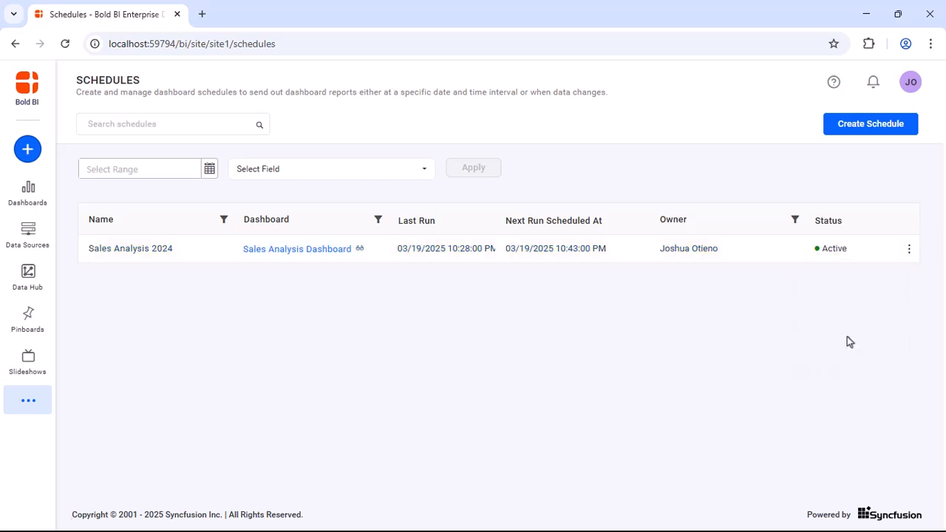
click(909, 250)
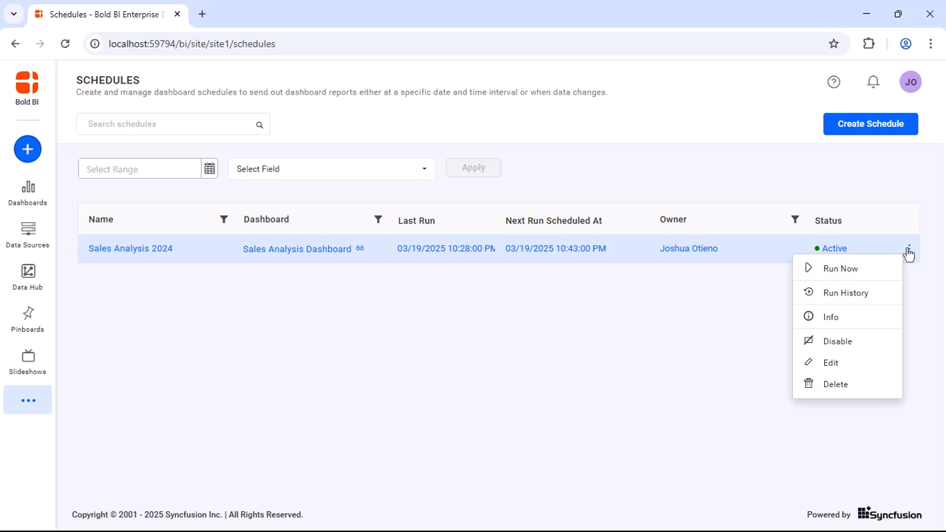
click(847, 383)
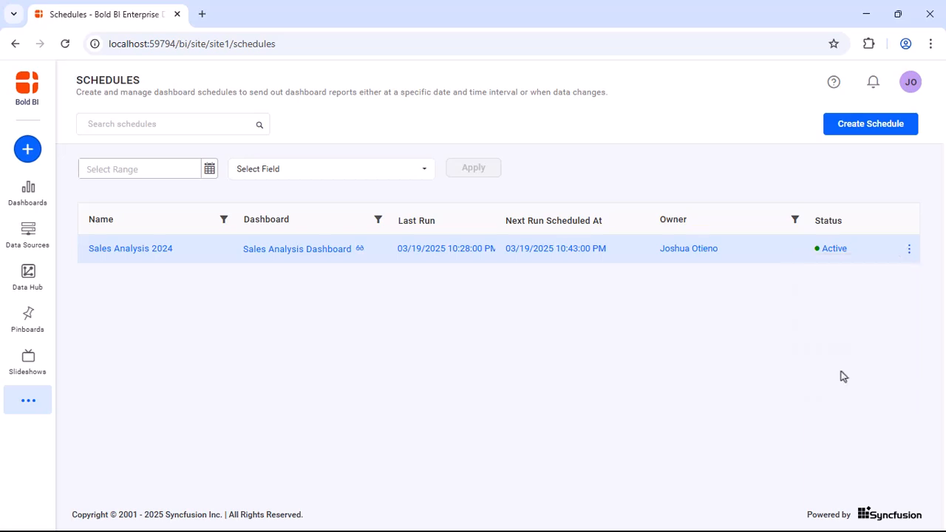